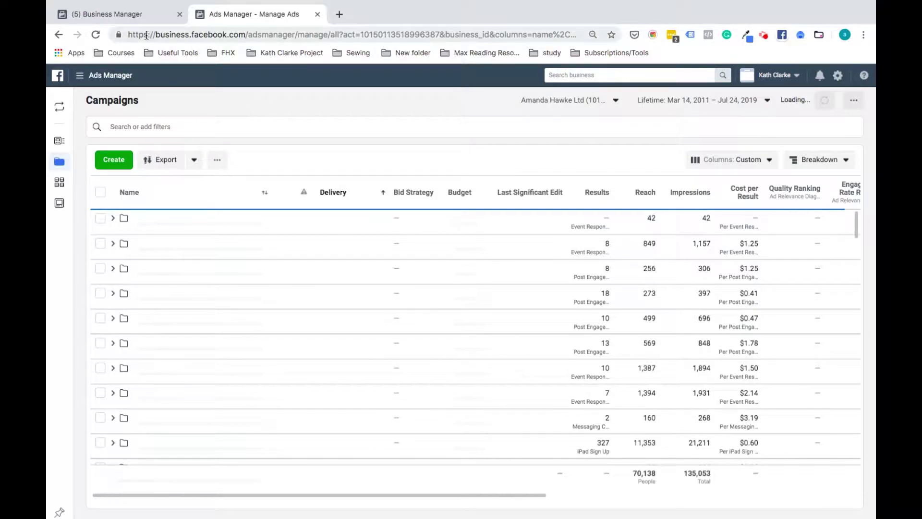
drag(127, 35, 247, 31)
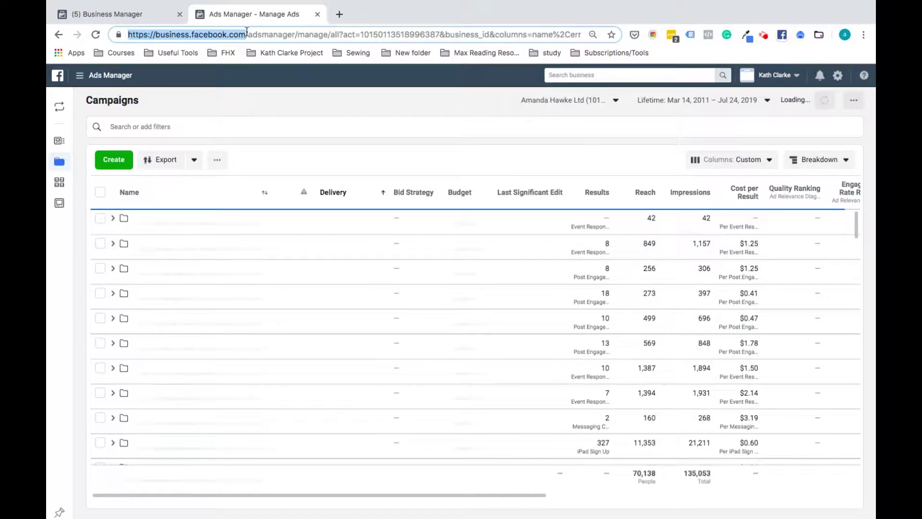
click(96, 79)
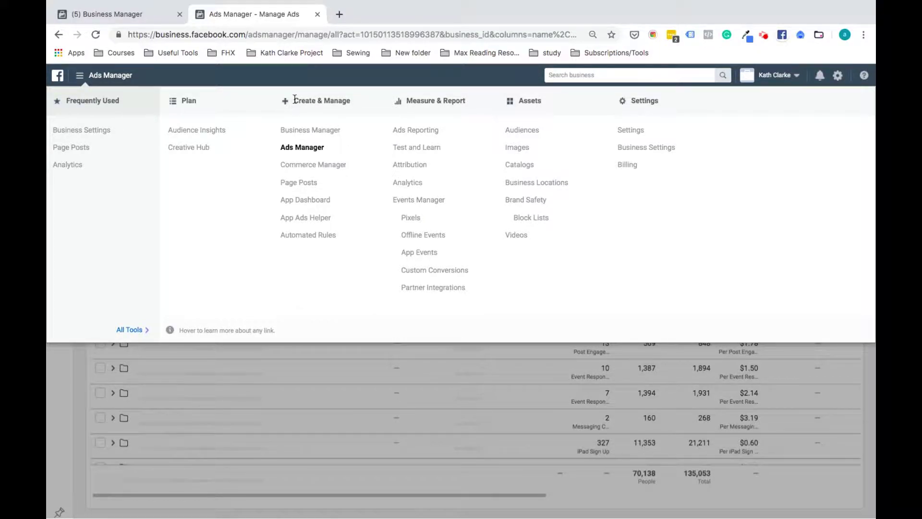
drag(288, 100, 363, 106)
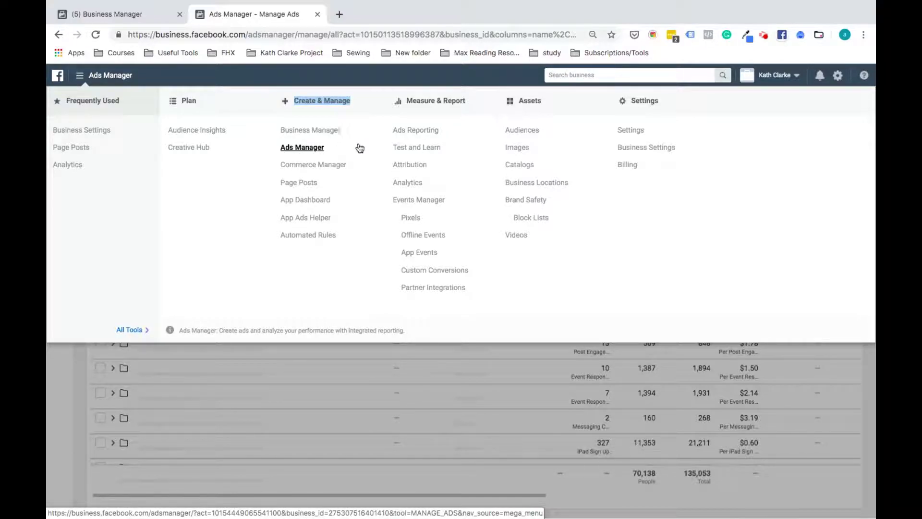
click(519, 409)
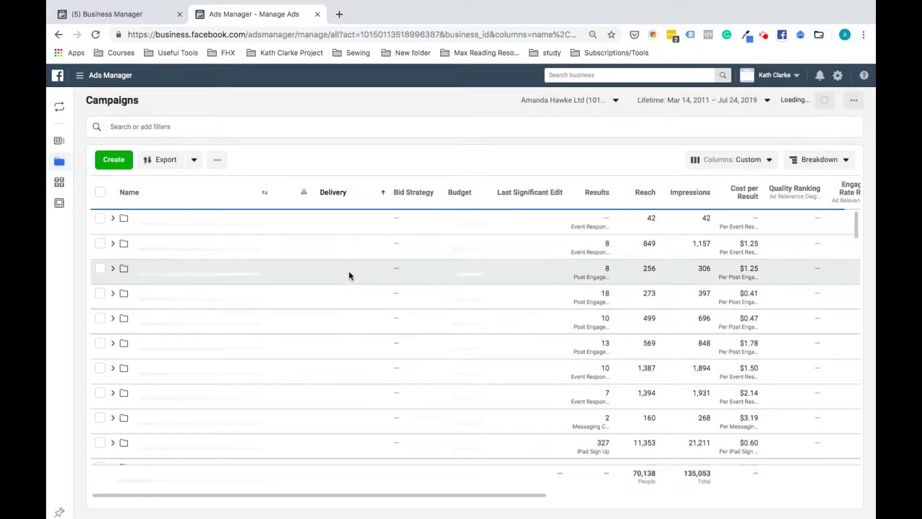
Switch back to the old Ads Manager, showing the 85-campaign lifetime Campaigns table
click(59, 107)
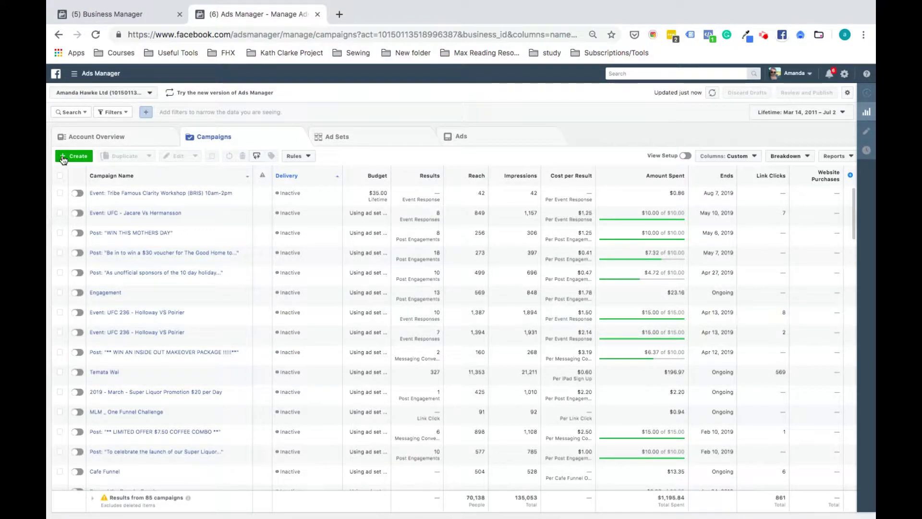
click(83, 137)
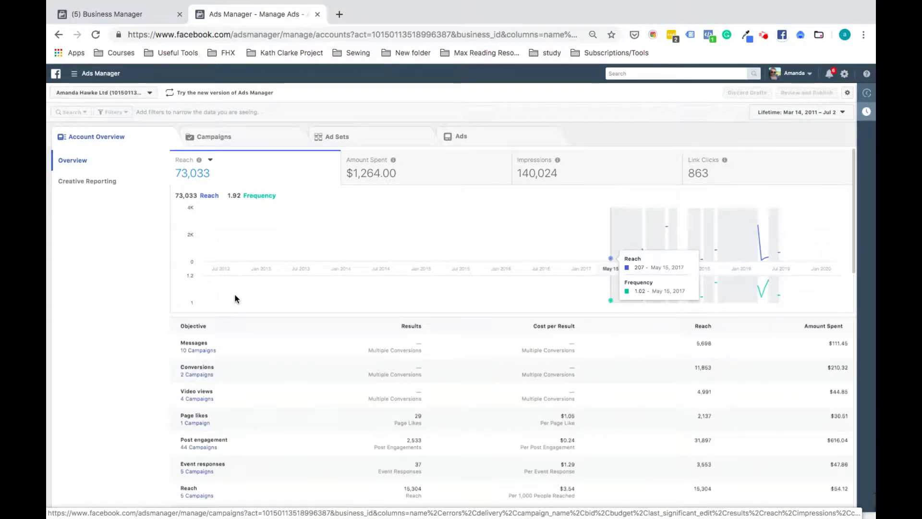
scroll(235, 298, down, 4)
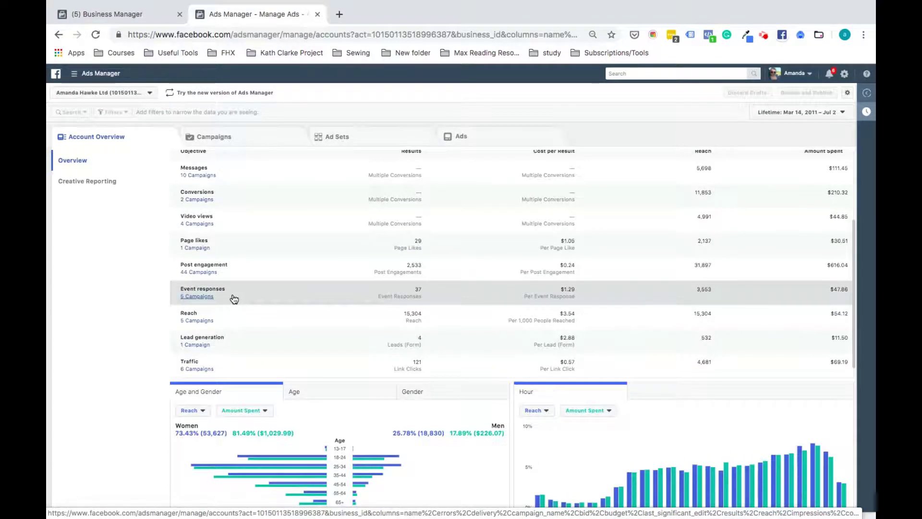
scroll(233, 299, down, 5)
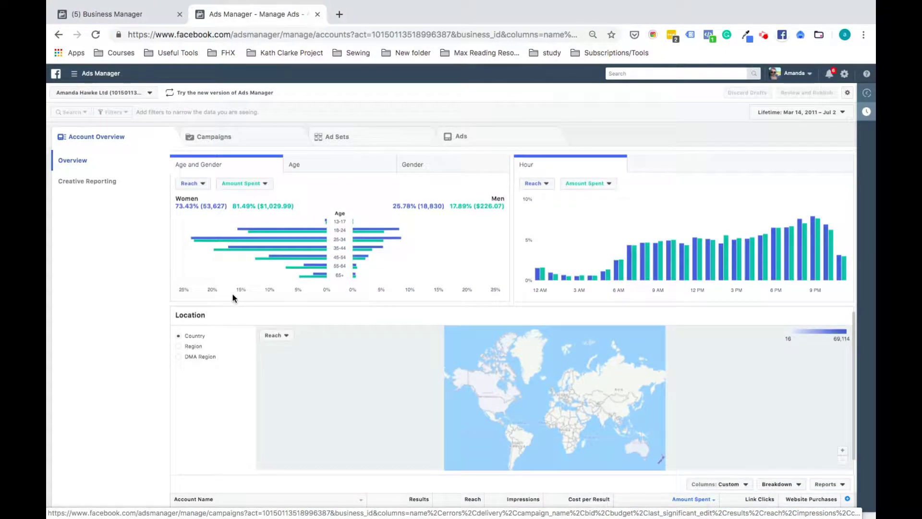
scroll(233, 297, up, 9)
click(203, 142)
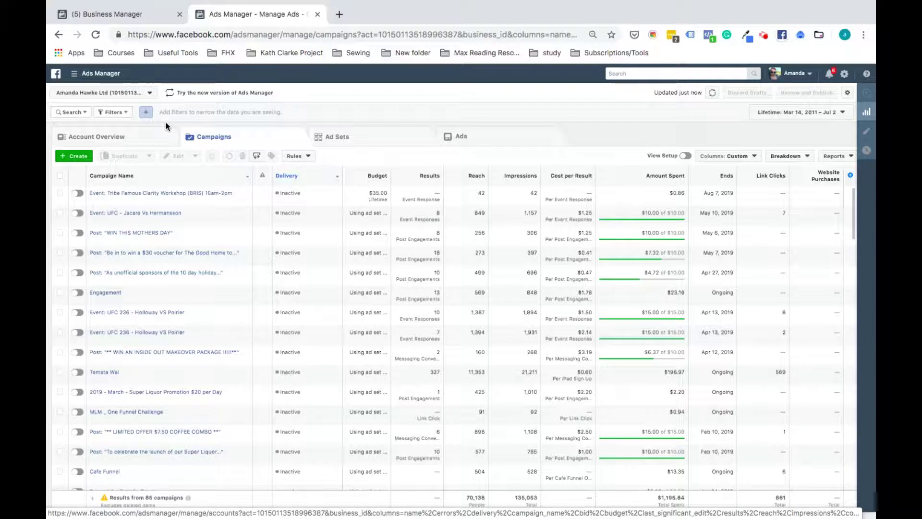
Open the Event: UFC - Jacare Vs Hermansson ad set and its ads, then return to the ad set list
mouse_move(140, 221)
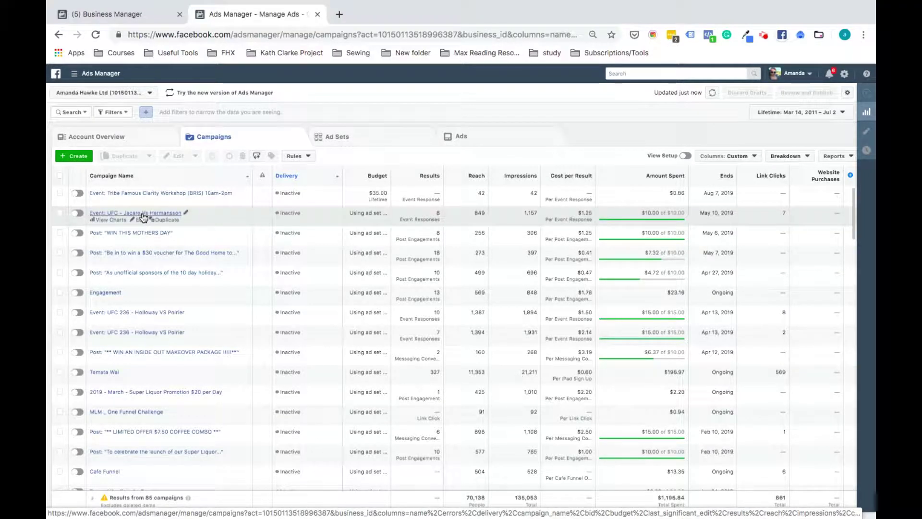
click(143, 215)
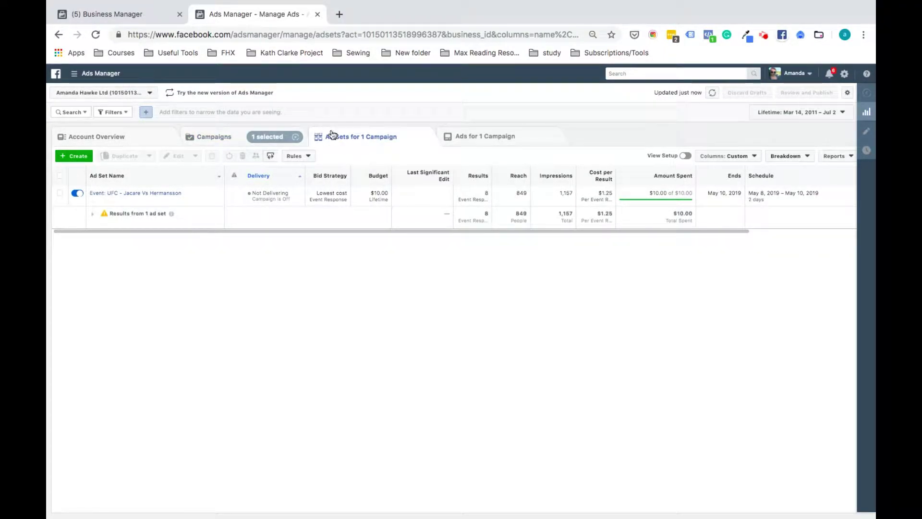
mouse_move(103, 214)
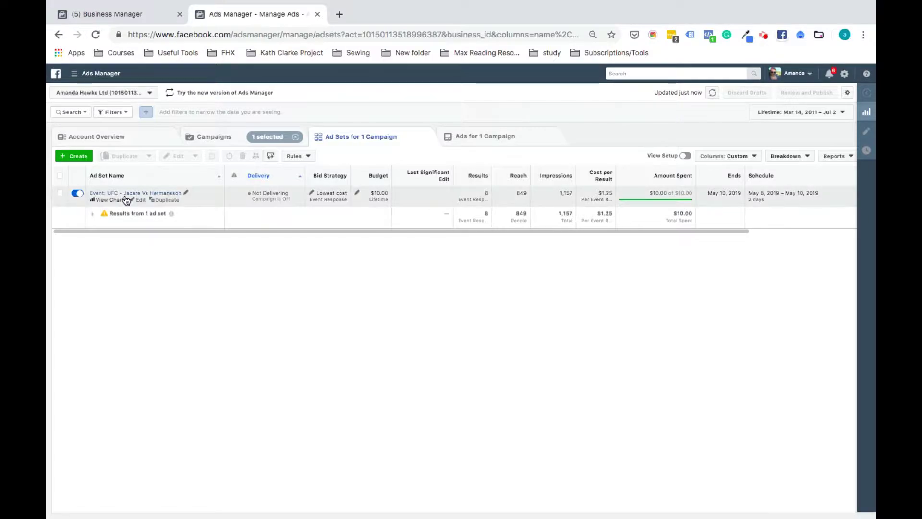
click(129, 193)
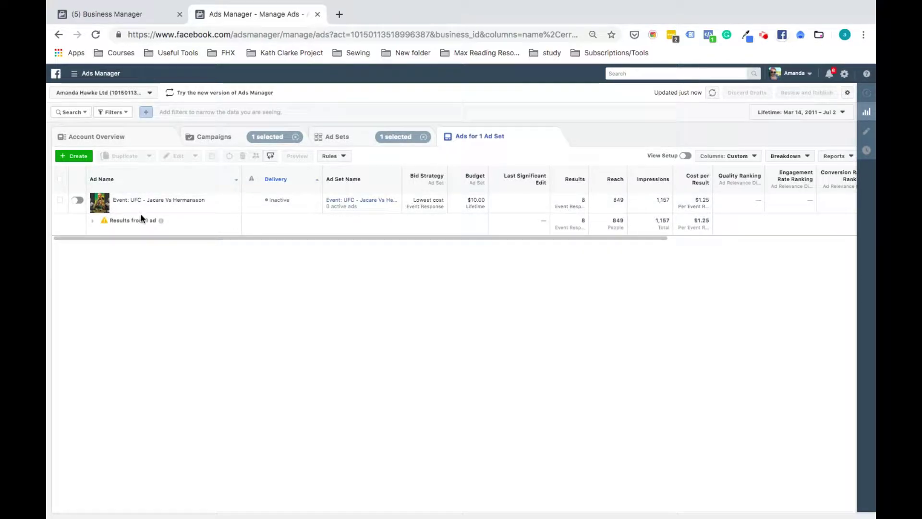
click(338, 138)
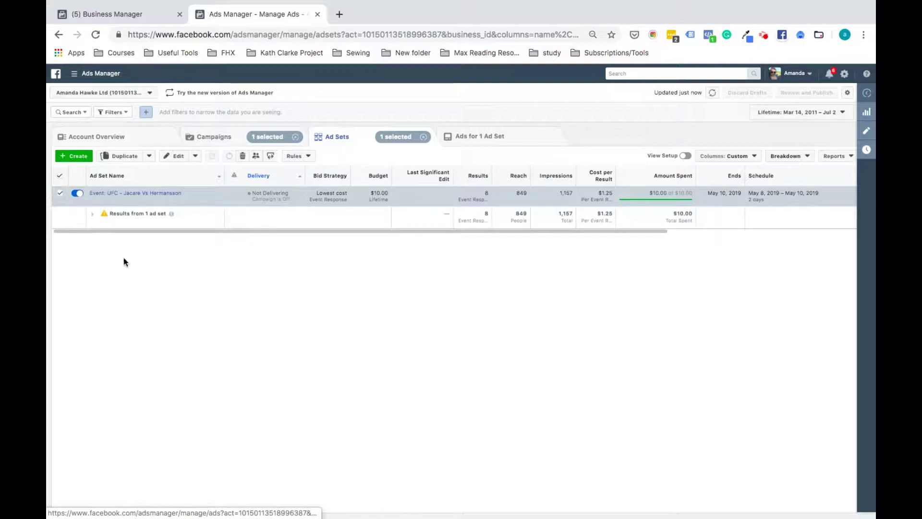
mouse_move(138, 204)
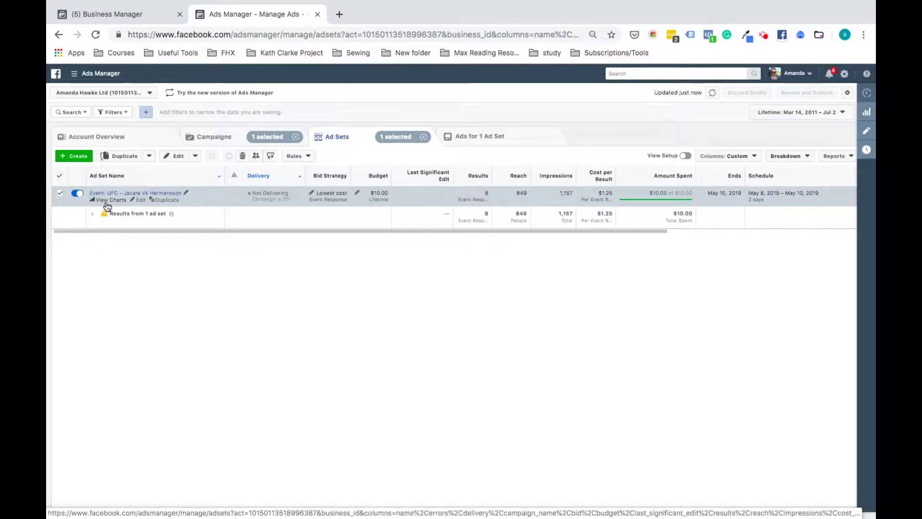
Review the UFC ad set's settings and Insights chart, then collapse the side pane to widen the table
click(137, 202)
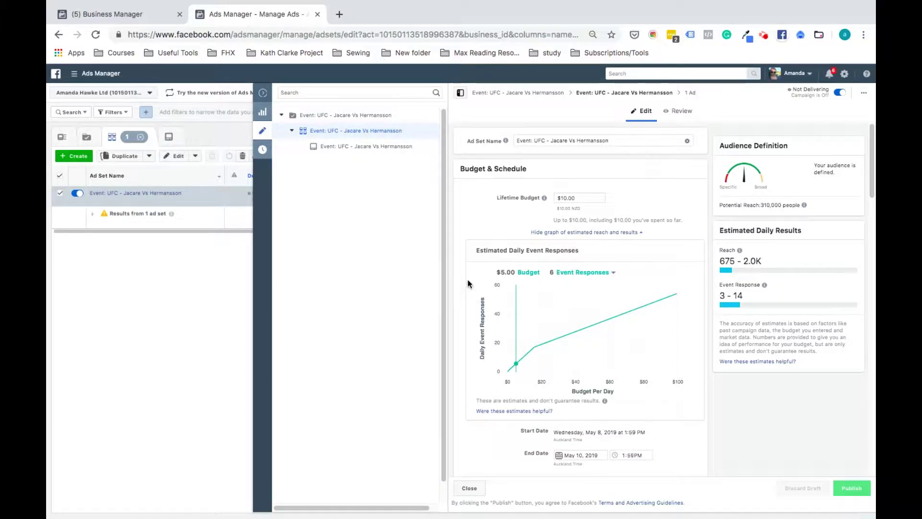
scroll(543, 315, down, 10)
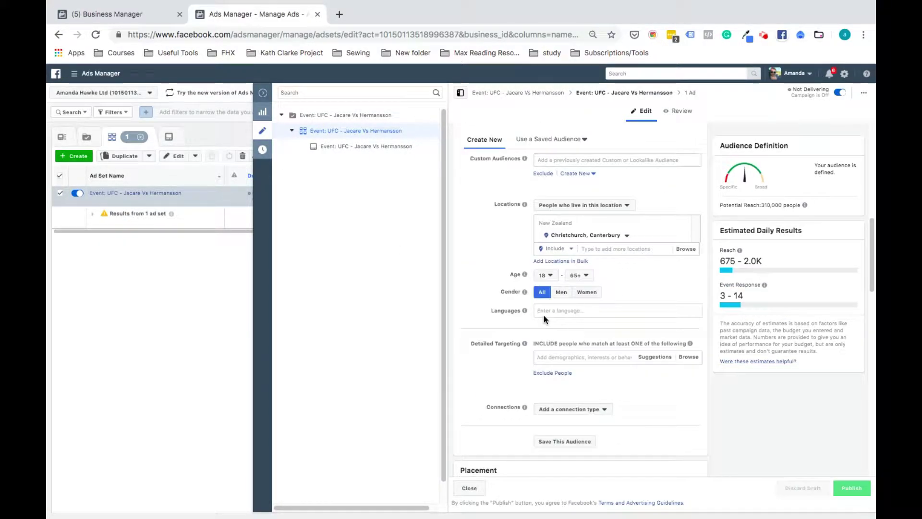
scroll(649, 312, down, 8)
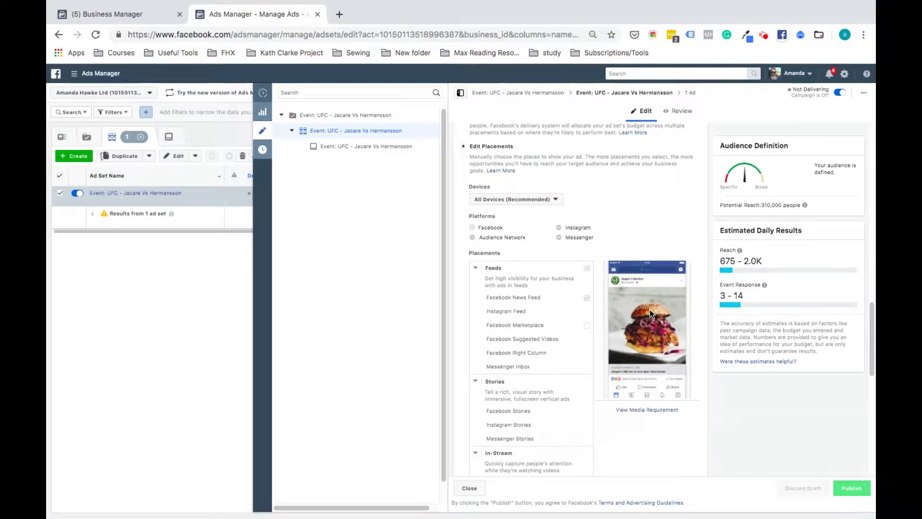
scroll(621, 402, down, 8)
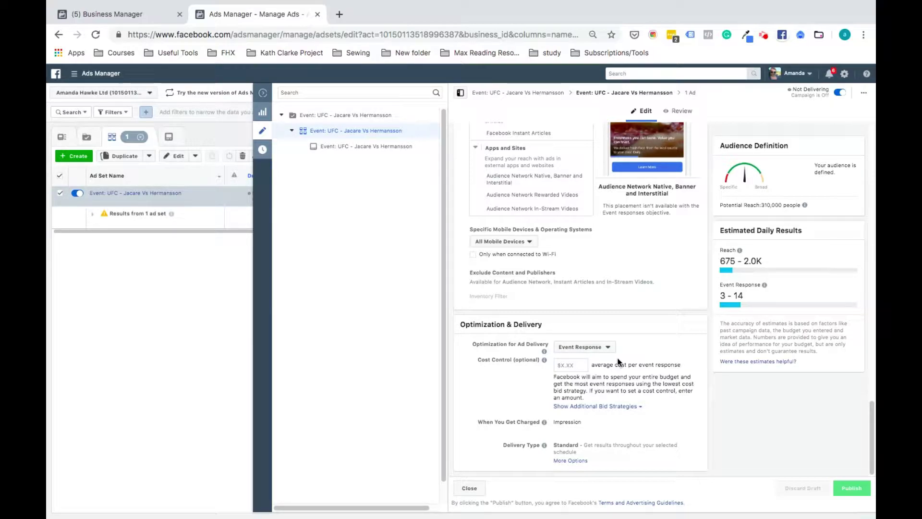
click(262, 112)
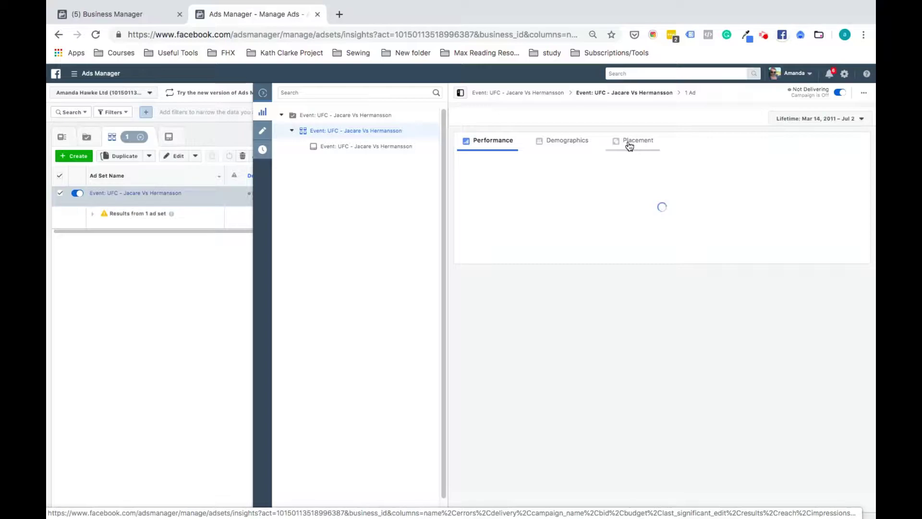
click(263, 93)
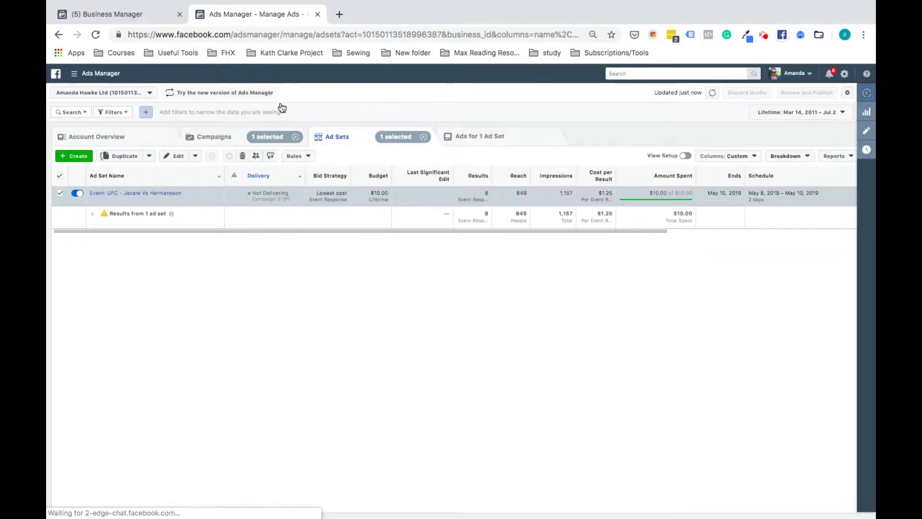
click(492, 139)
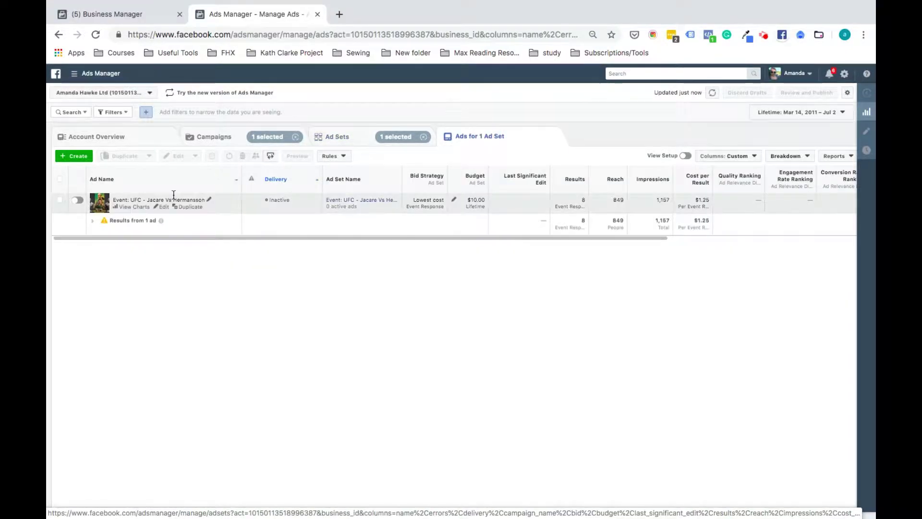
click(162, 207)
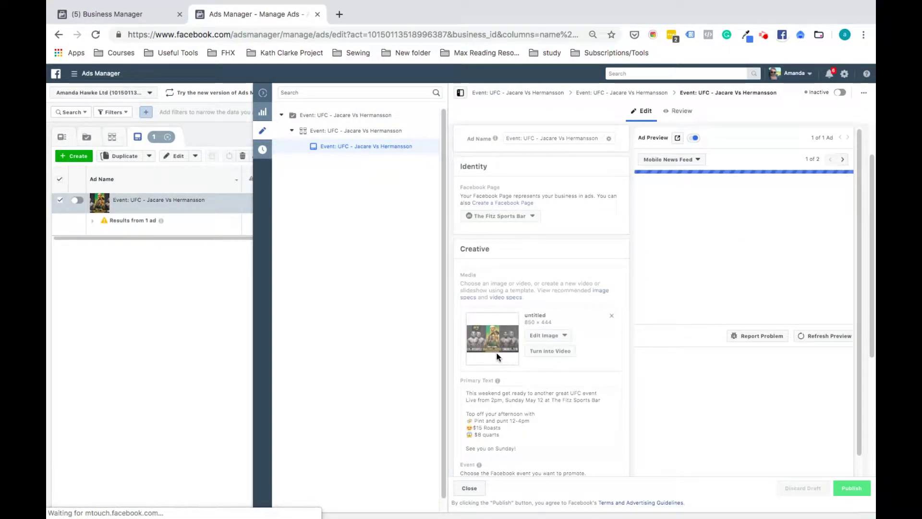
scroll(497, 356, down, 3)
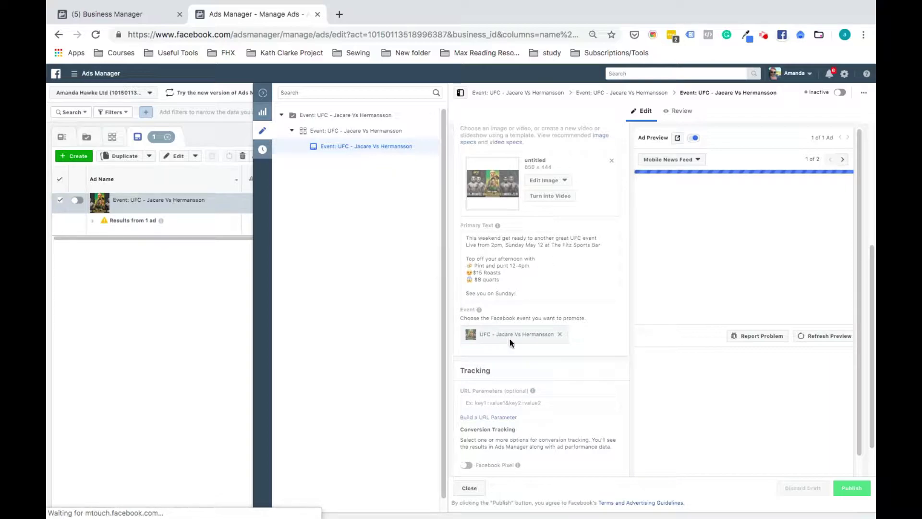
scroll(511, 331, down, 1)
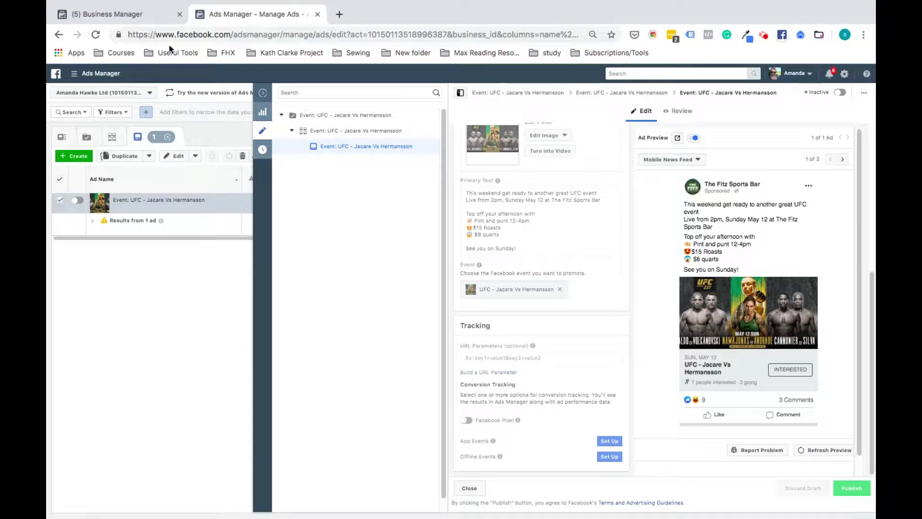
click(263, 93)
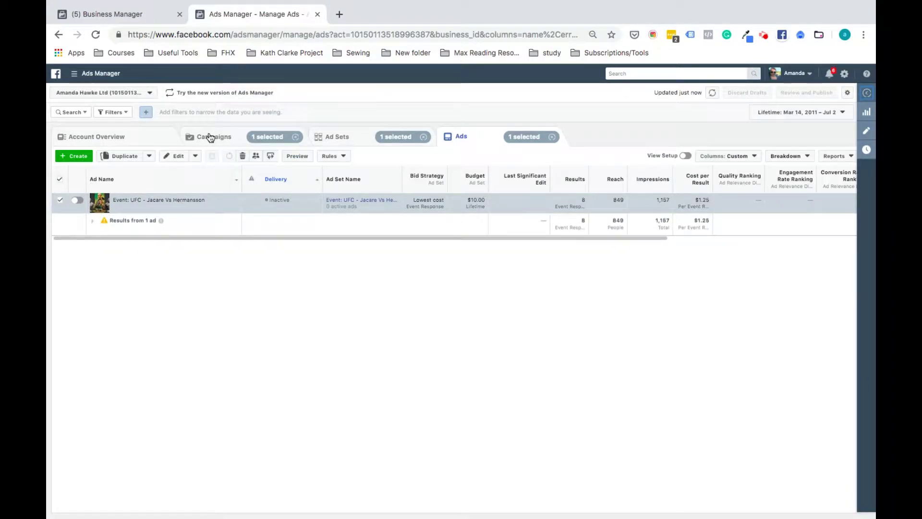
Return to the full Campaigns list and look at the column presets
click(340, 138)
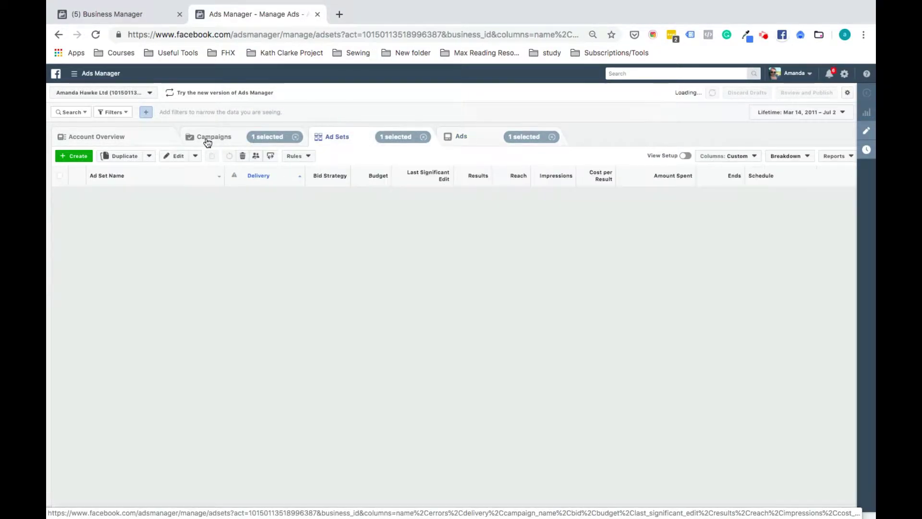
click(208, 137)
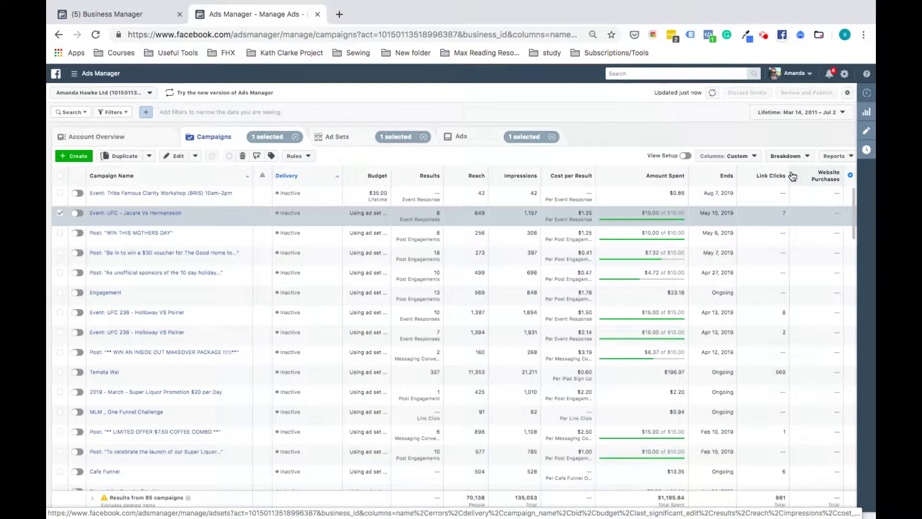
click(744, 163)
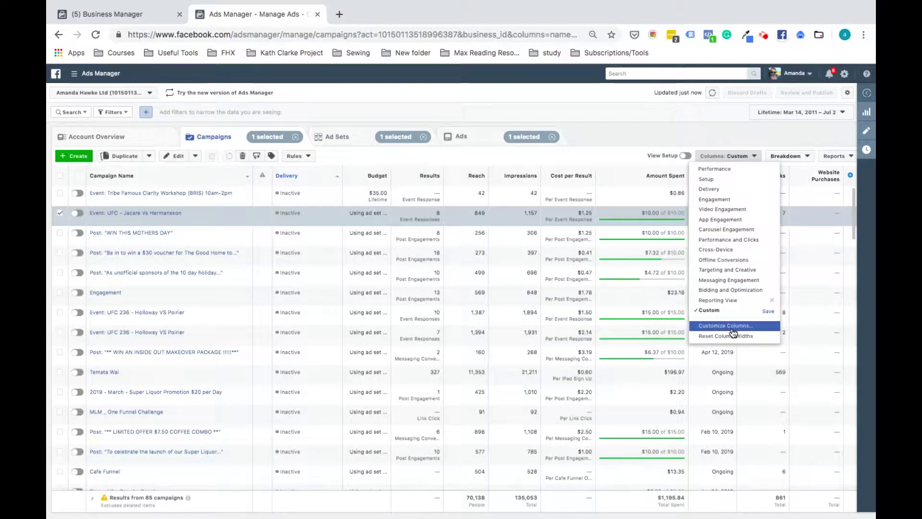
Break results down by delivery, check the Reports menu, and open the Lifetime date range picker
click(798, 161)
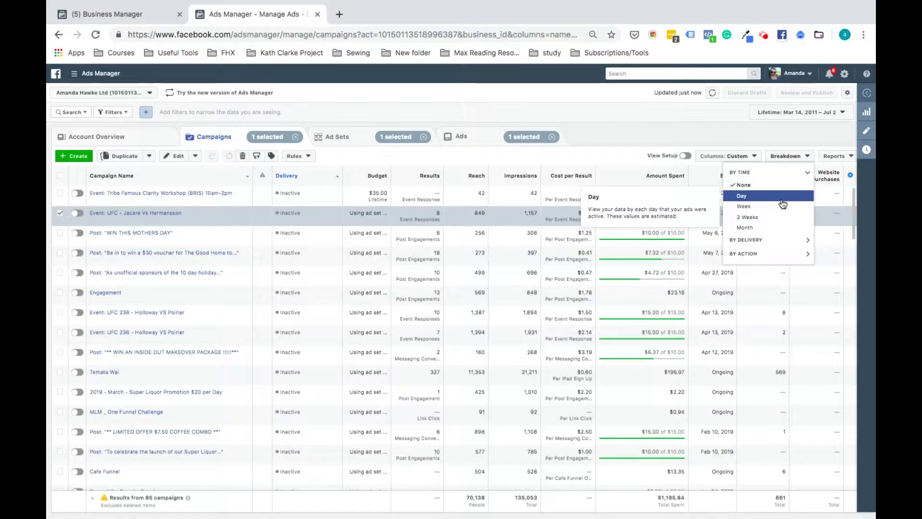
click(771, 239)
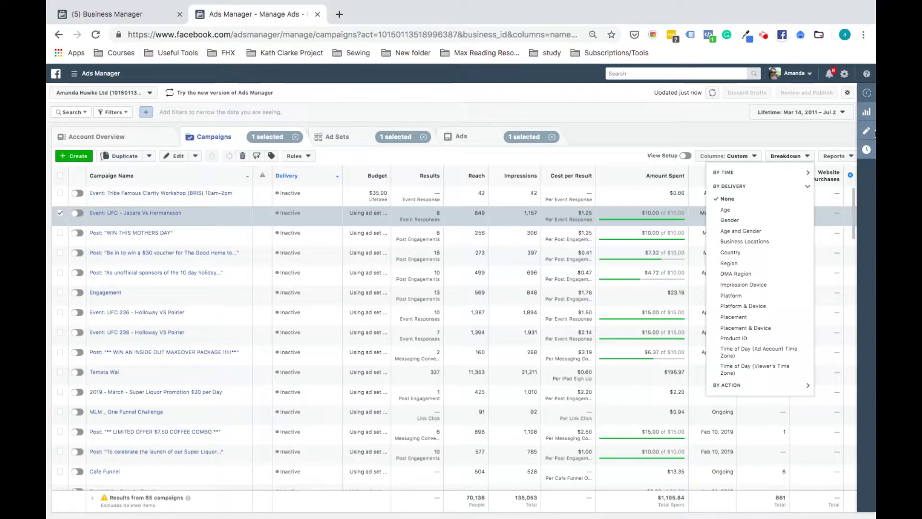
click(835, 156)
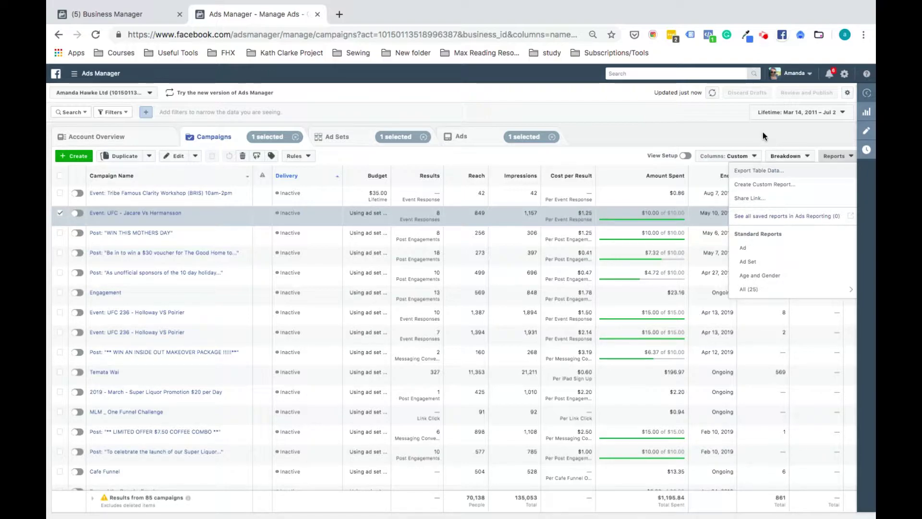
click(779, 112)
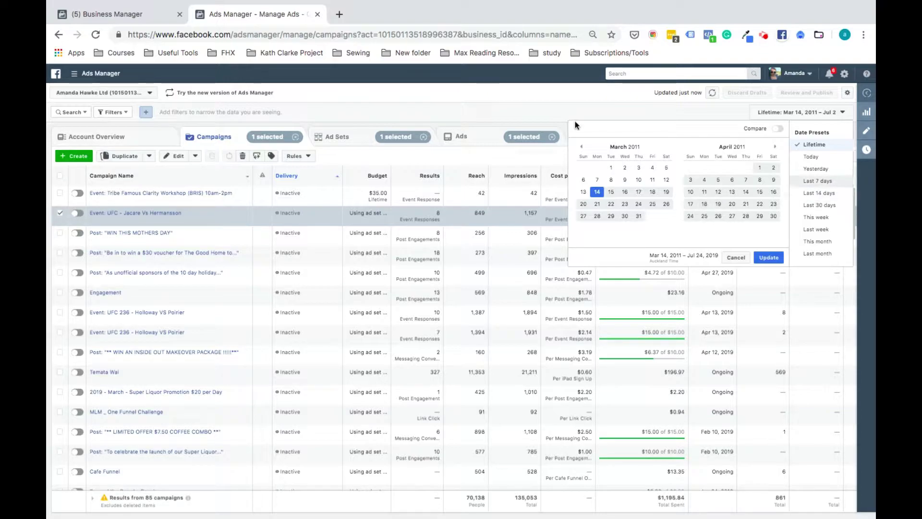
Close the date range picker and look through the available ad accounts
click(581, 108)
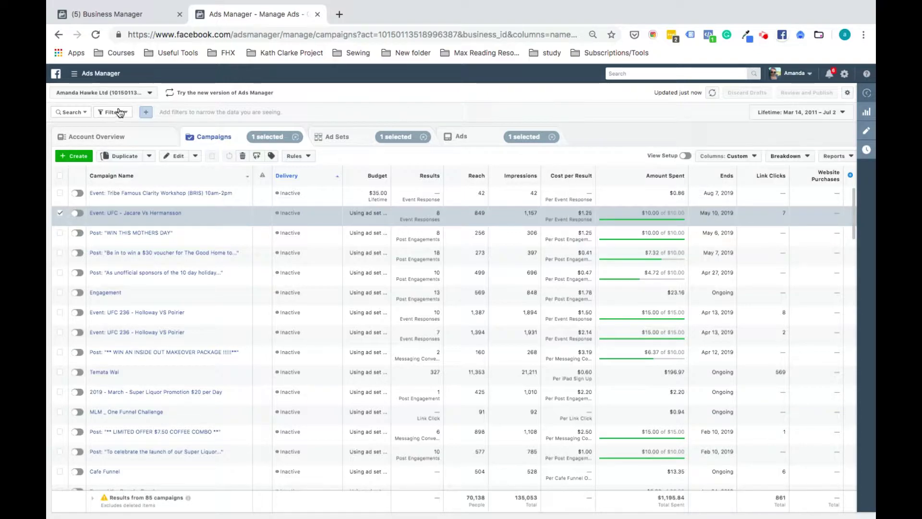
click(91, 94)
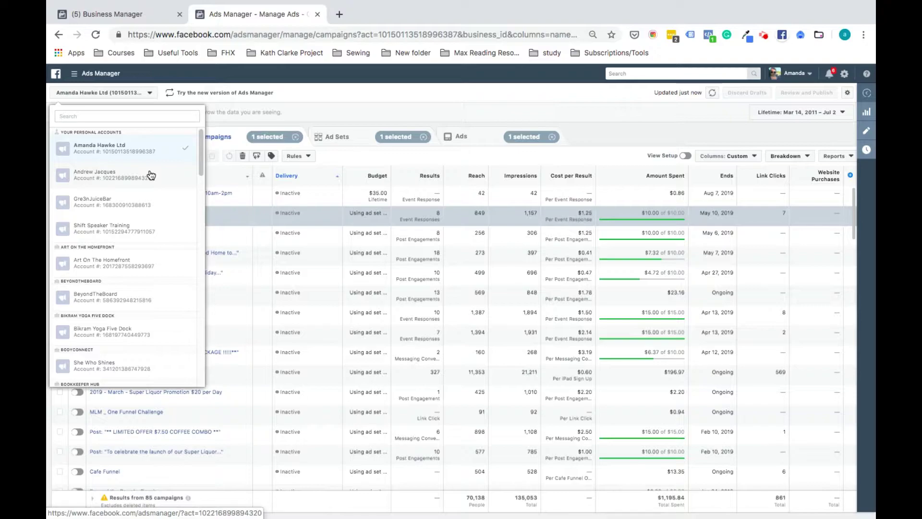
click(372, 98)
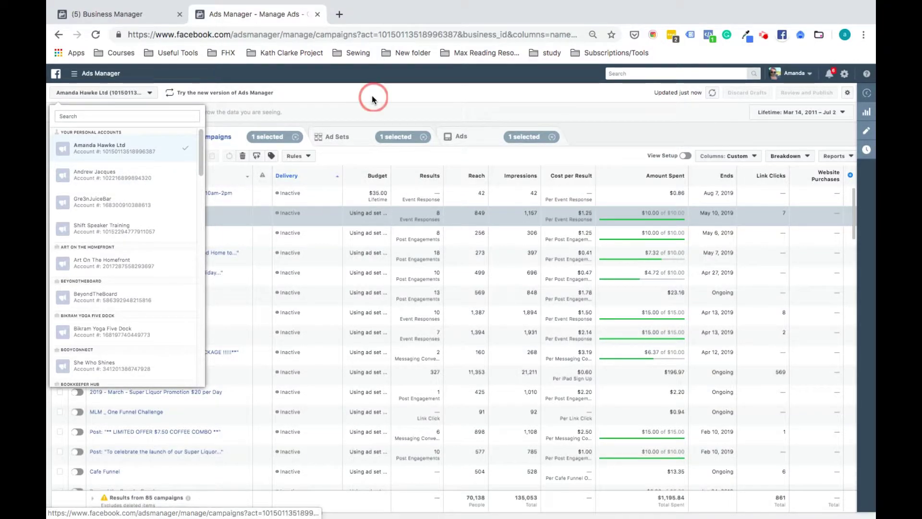
Check the ad account list again, then browse the profile's business pages and close them
click(72, 95)
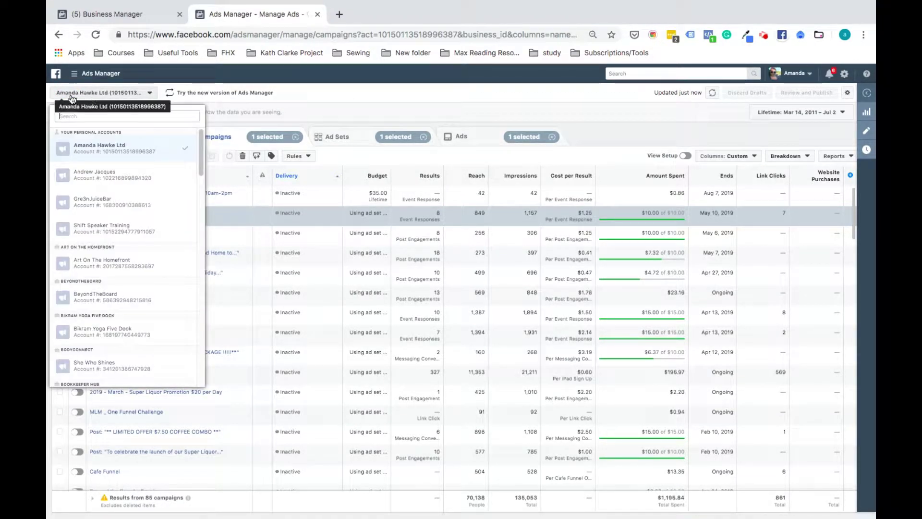
click(141, 95)
click(783, 77)
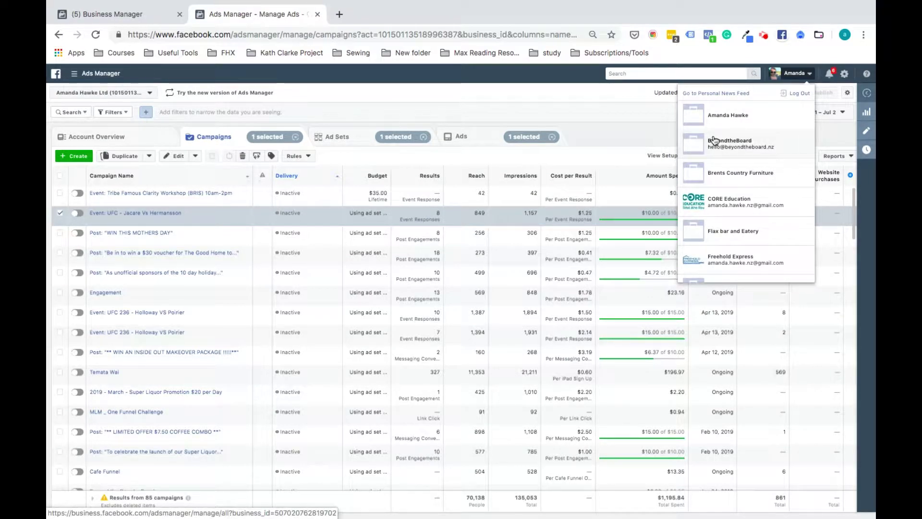
click(486, 112)
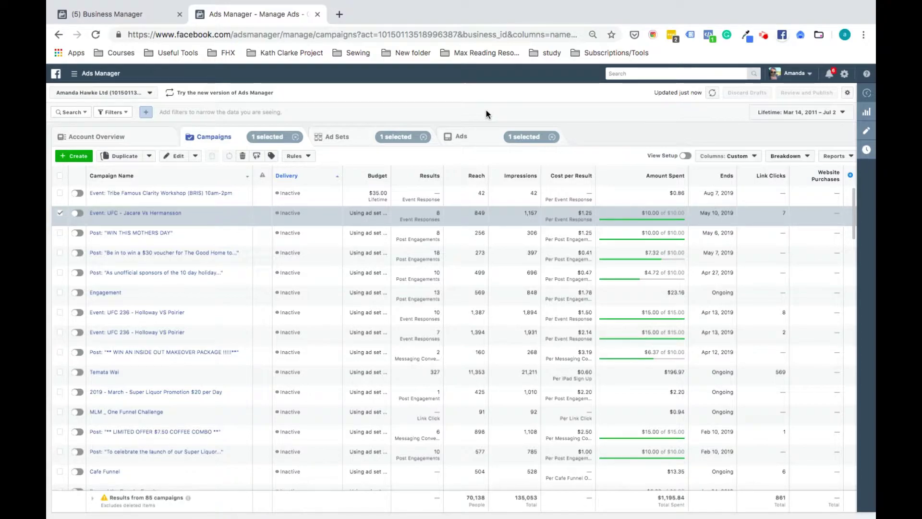
Switch to the new Ads Manager and step through Ad Sets and Ads to the UFC campaign's Creatives report
click(212, 93)
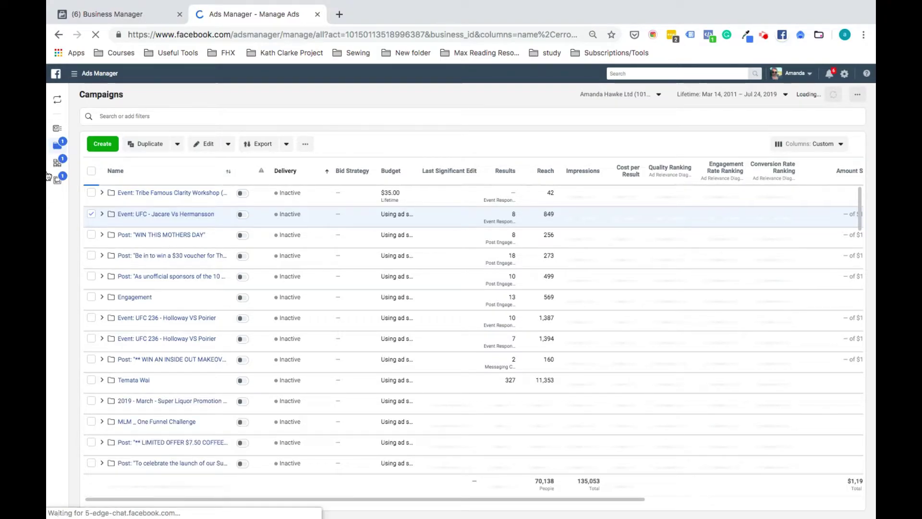
mouse_move(58, 132)
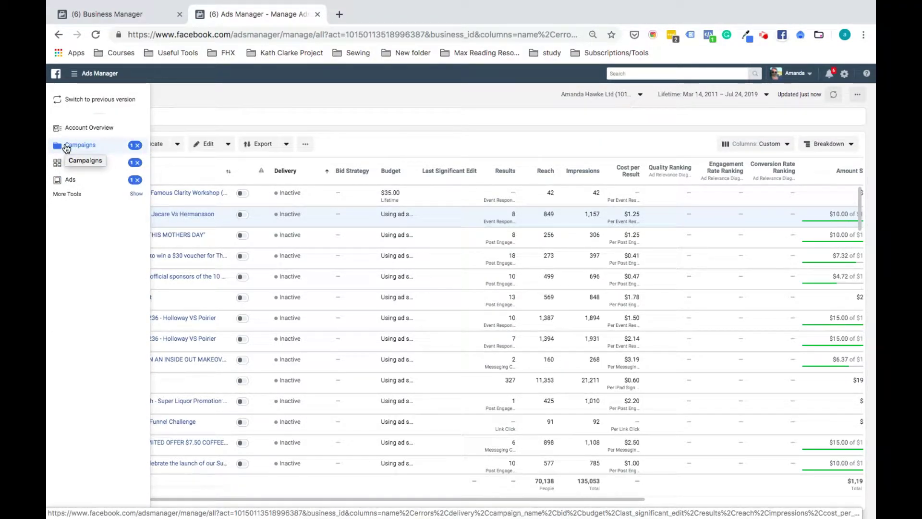
click(70, 163)
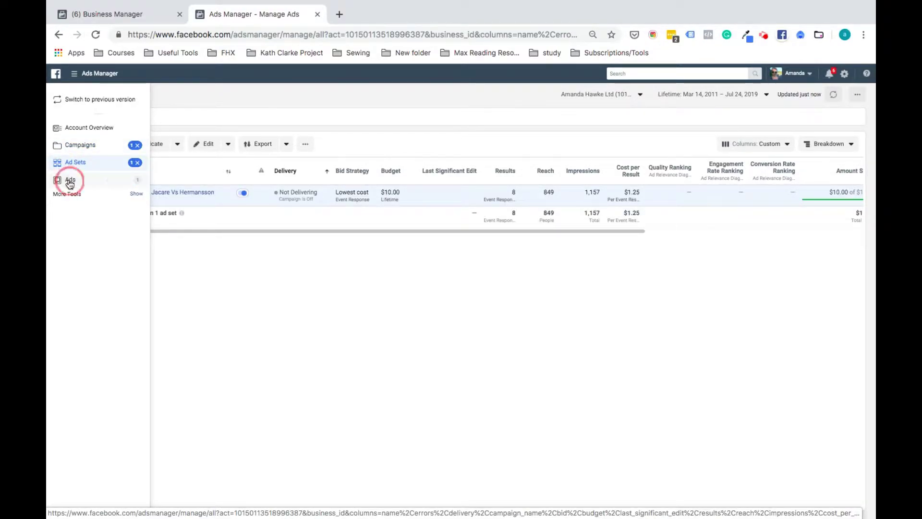
click(70, 181)
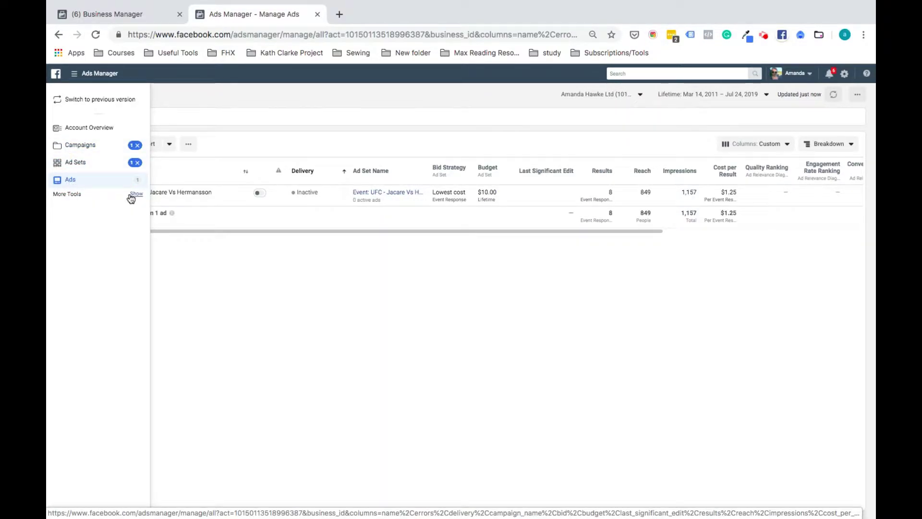
click(132, 196)
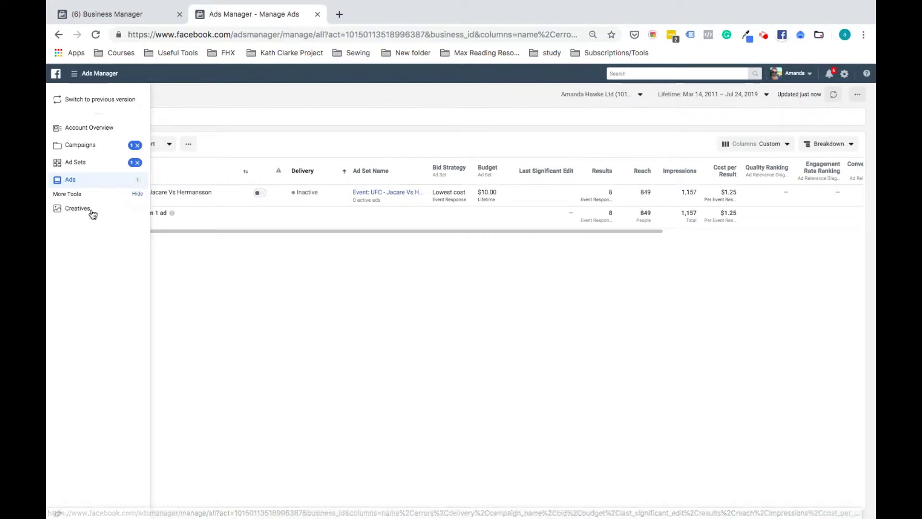
click(77, 209)
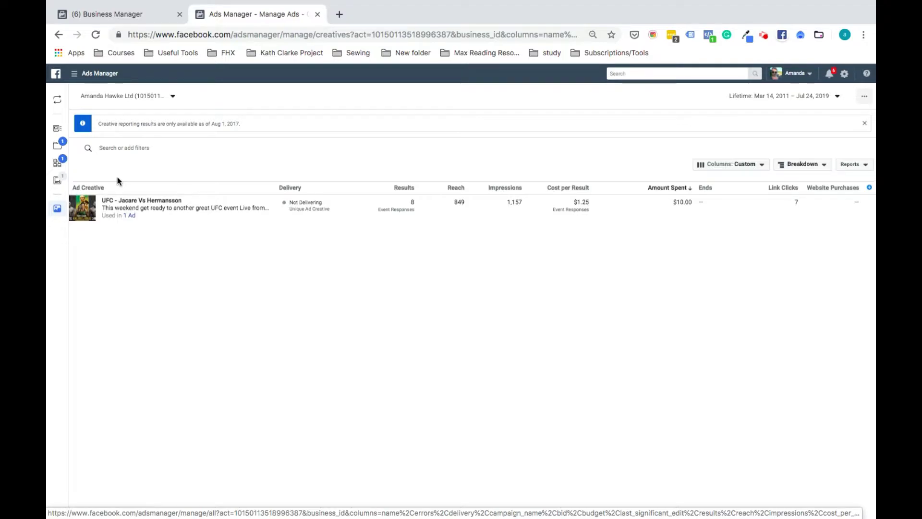
Clear the '1 ×' campaign selection and reload Creatives, now led by the $92.02 Mothers Day giveaway
click(57, 145)
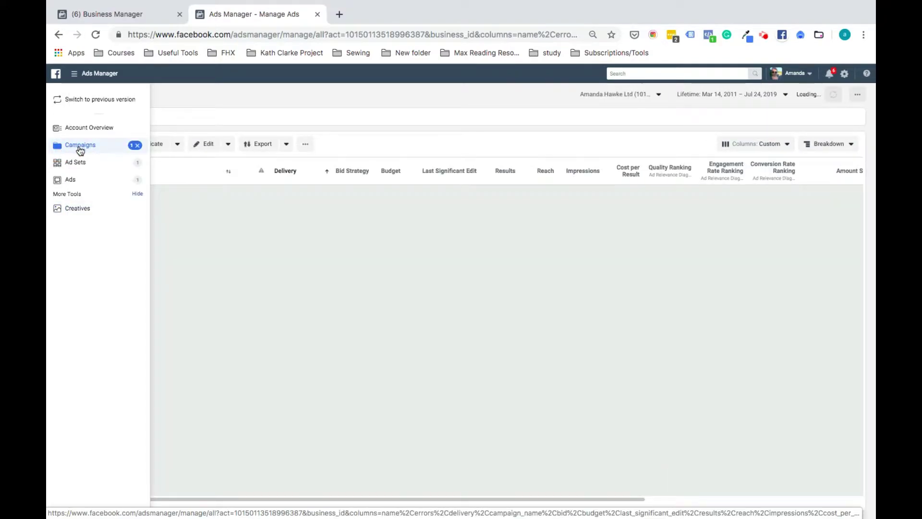
click(137, 145)
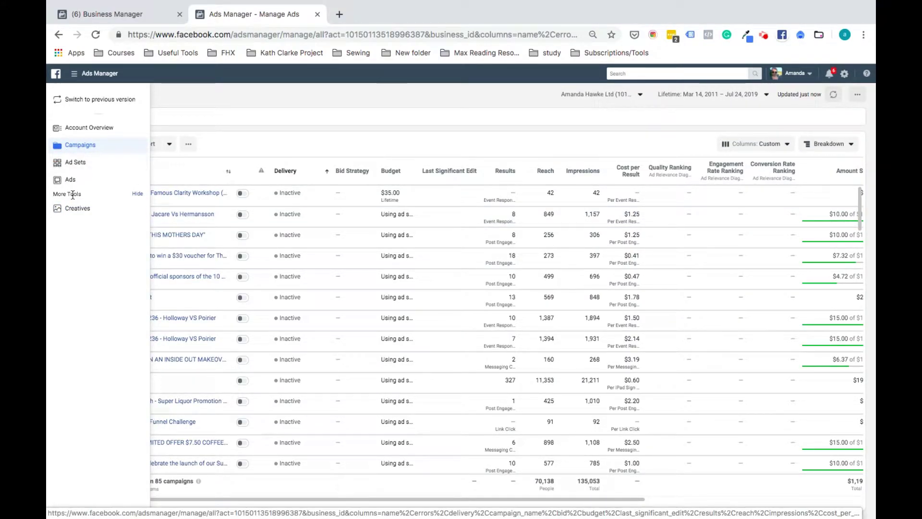
click(75, 210)
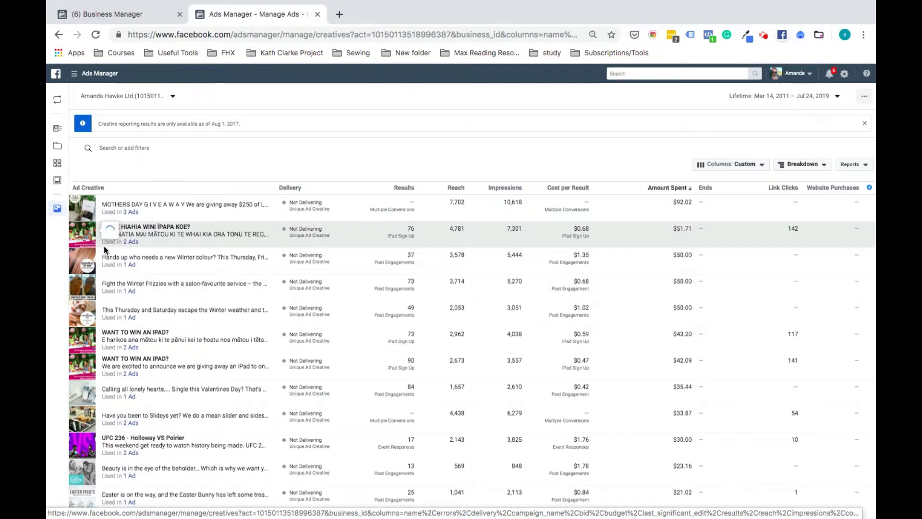
mouse_move(80, 240)
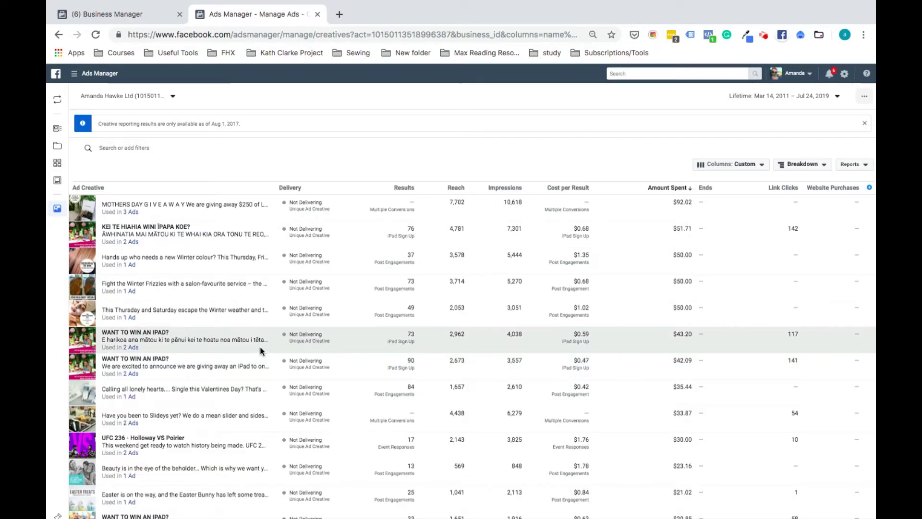
Hide More Tools, select the 'As unofficial sponsors' campaign, and show its single ad at Ads level
mouse_move(57, 204)
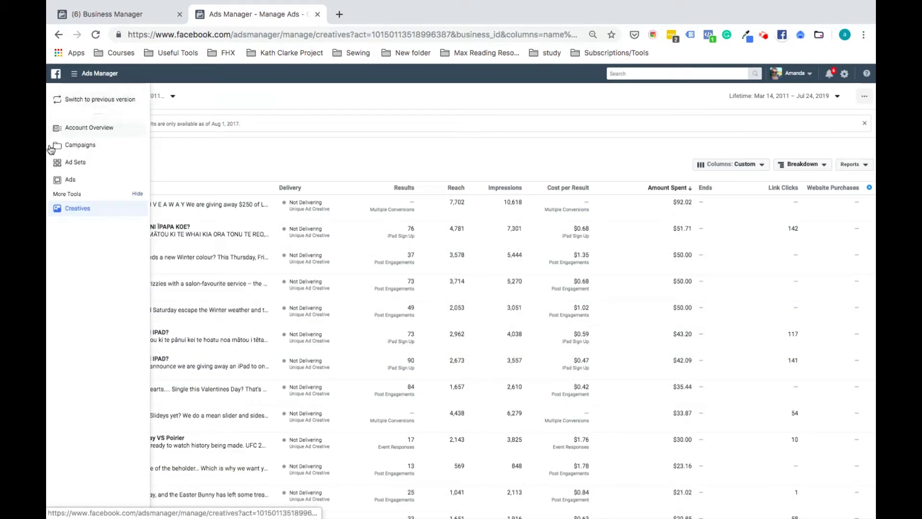
click(137, 193)
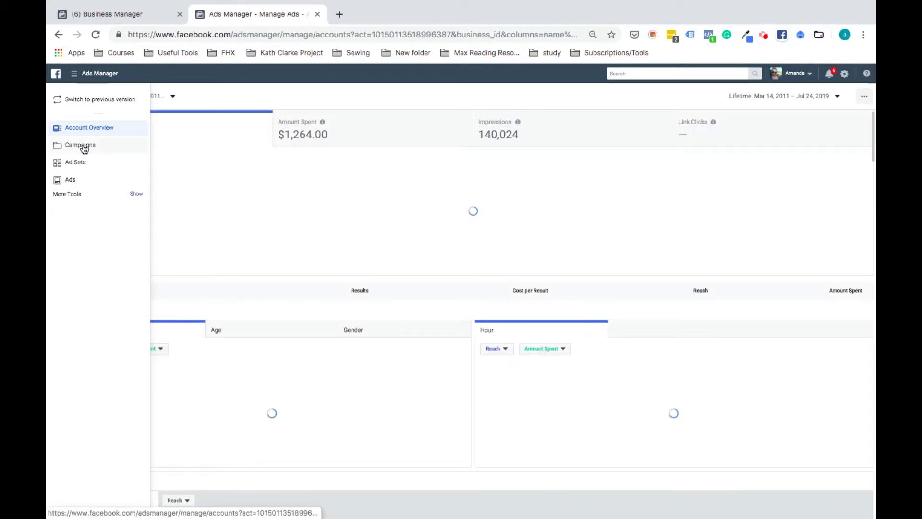
click(83, 146)
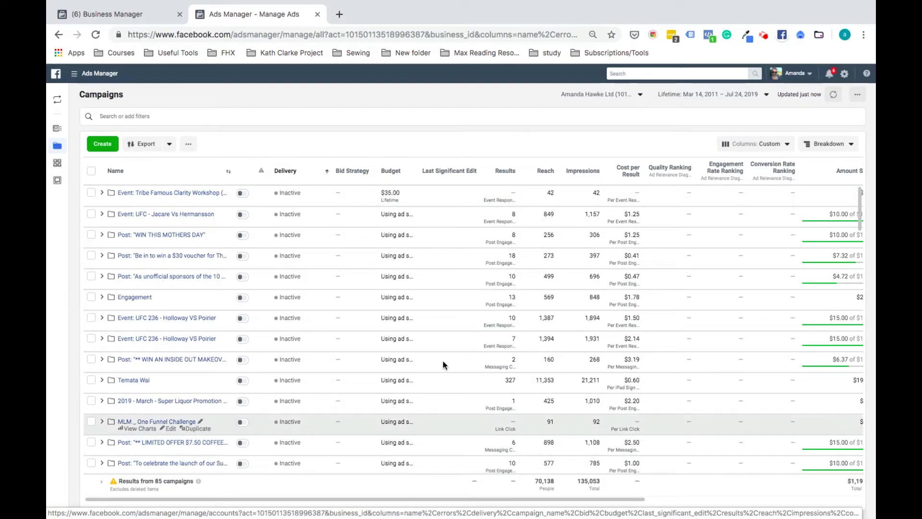
click(178, 278)
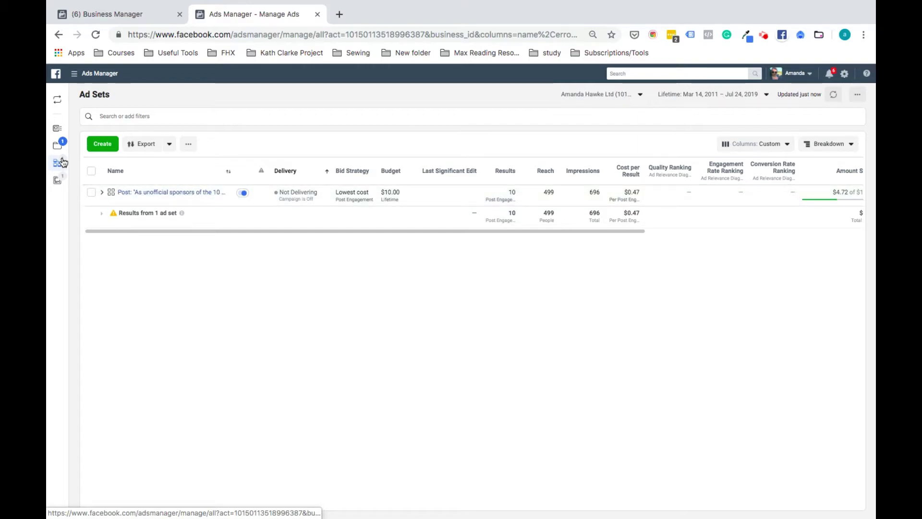
mouse_move(65, 171)
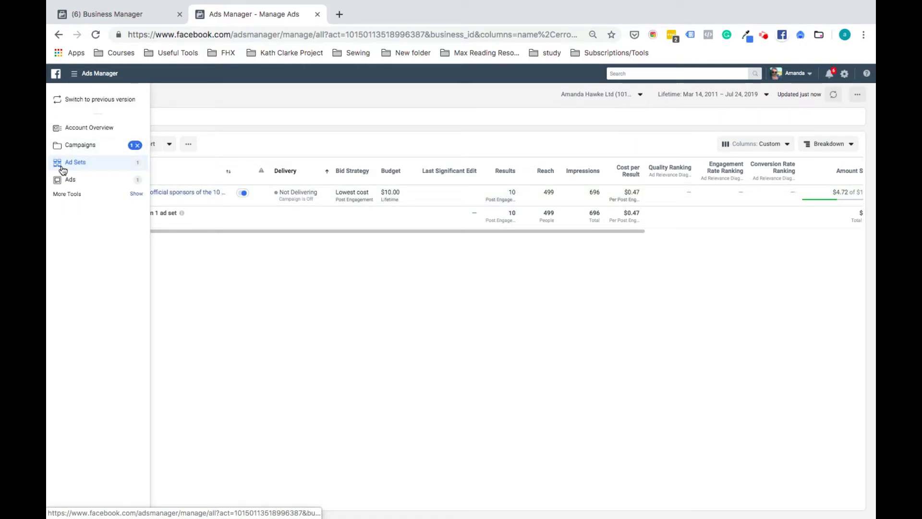
click(68, 180)
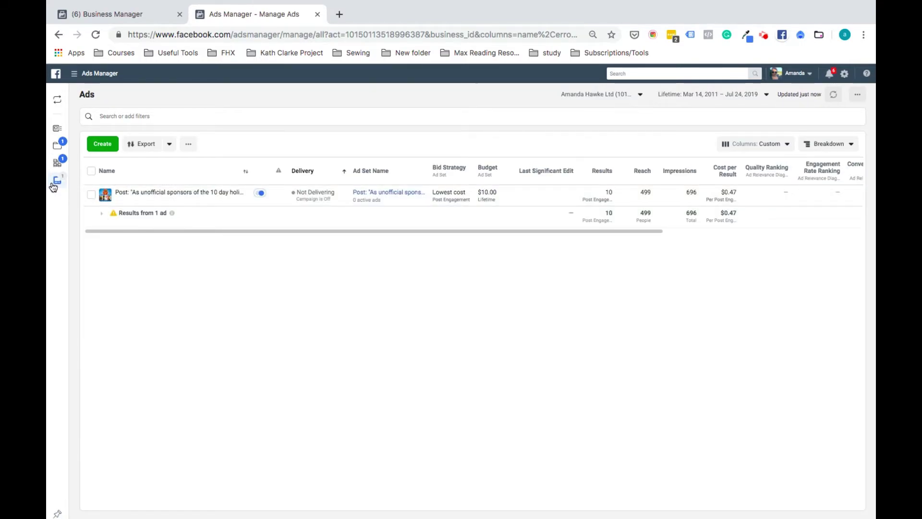
mouse_move(57, 186)
click(780, 146)
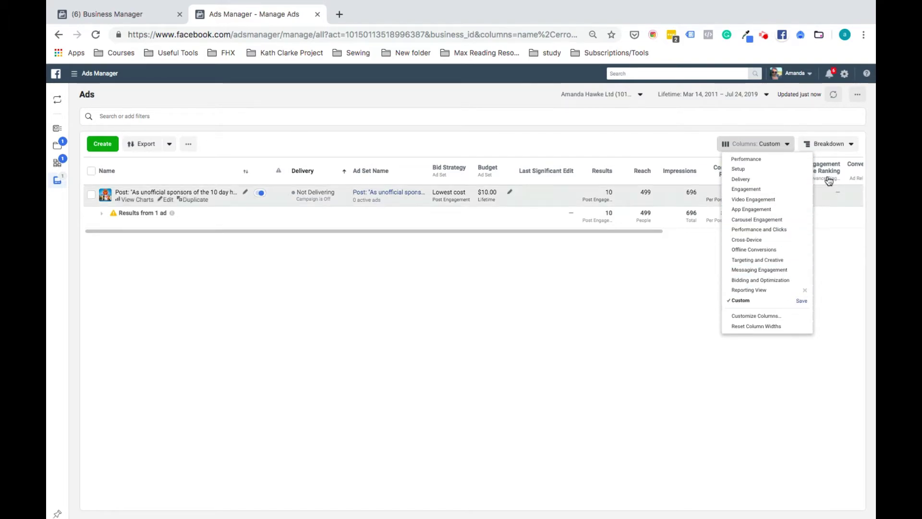
click(826, 144)
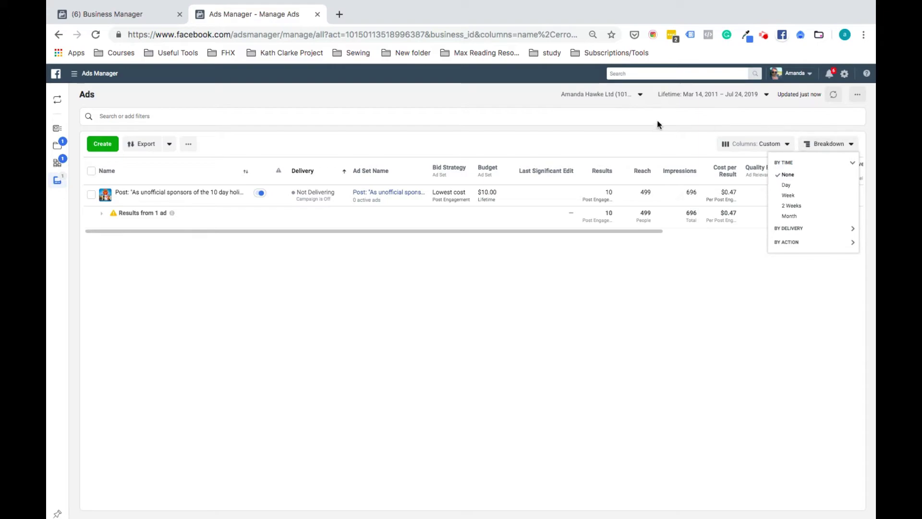
click(663, 136)
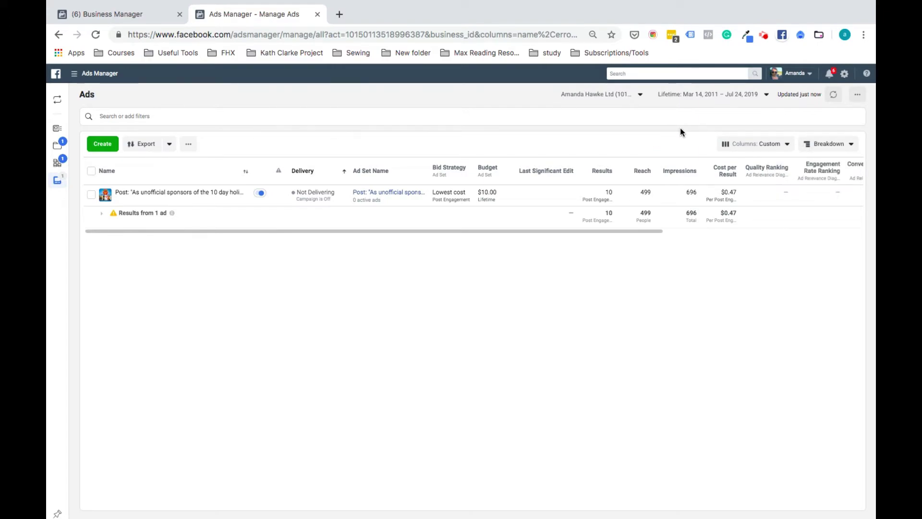
click(719, 93)
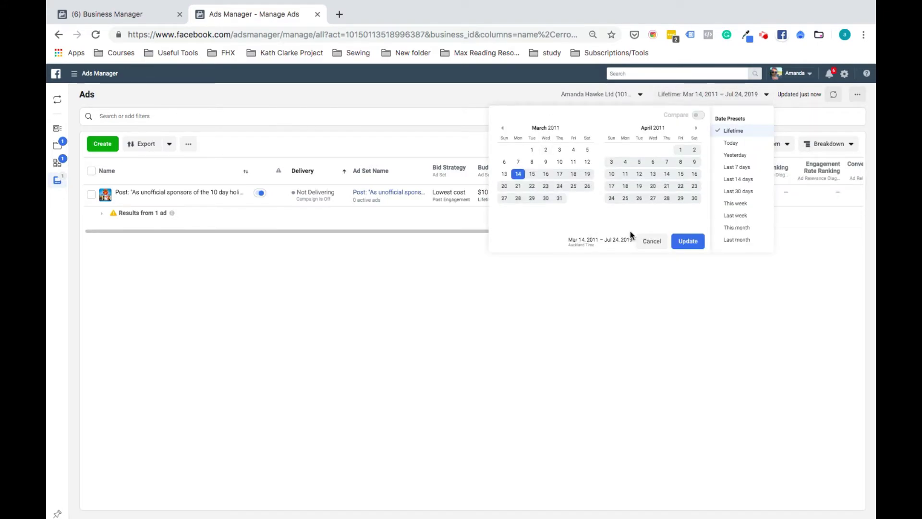
click(805, 247)
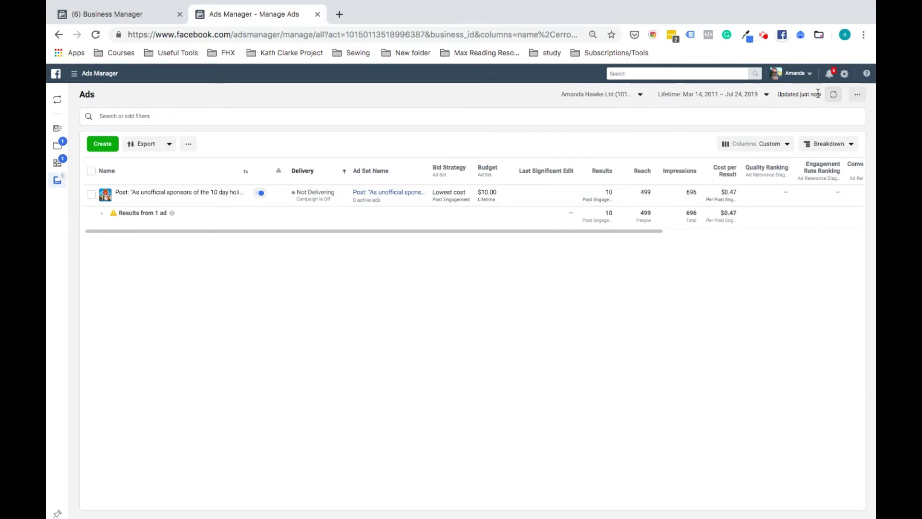
click(858, 96)
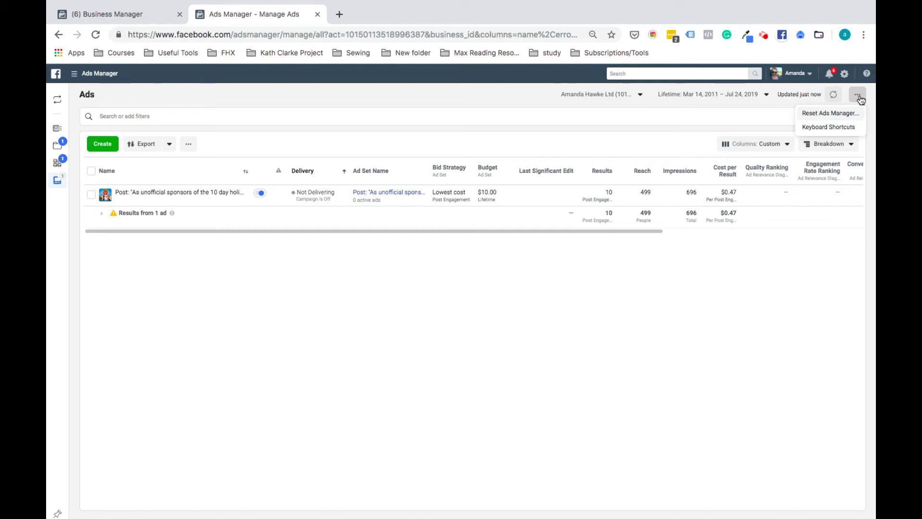
click(859, 98)
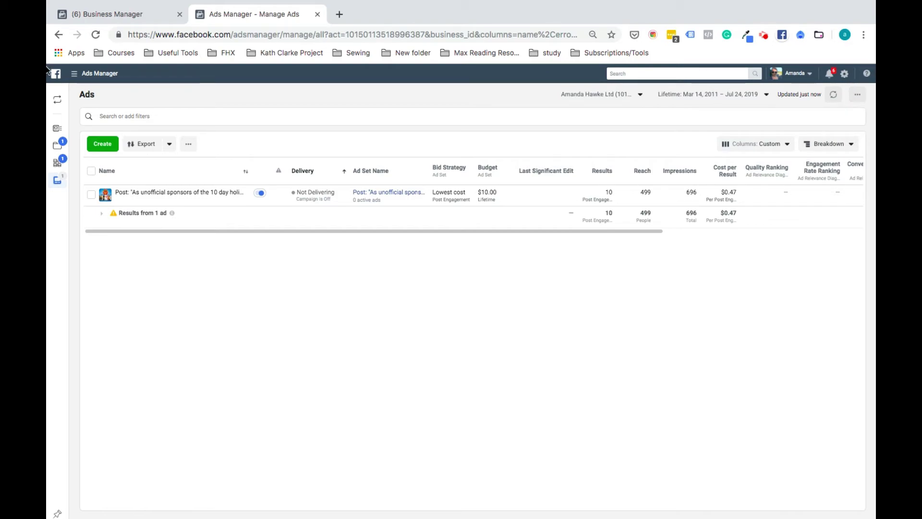
mouse_move(77, 107)
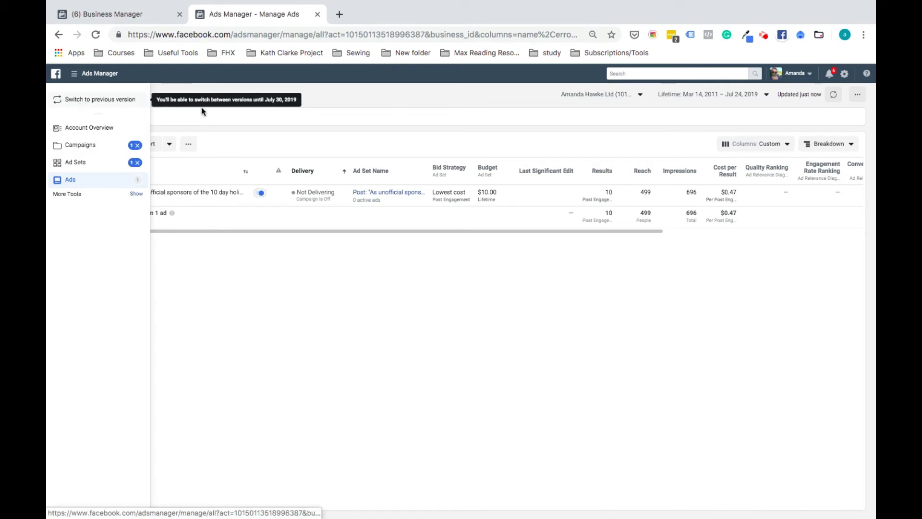